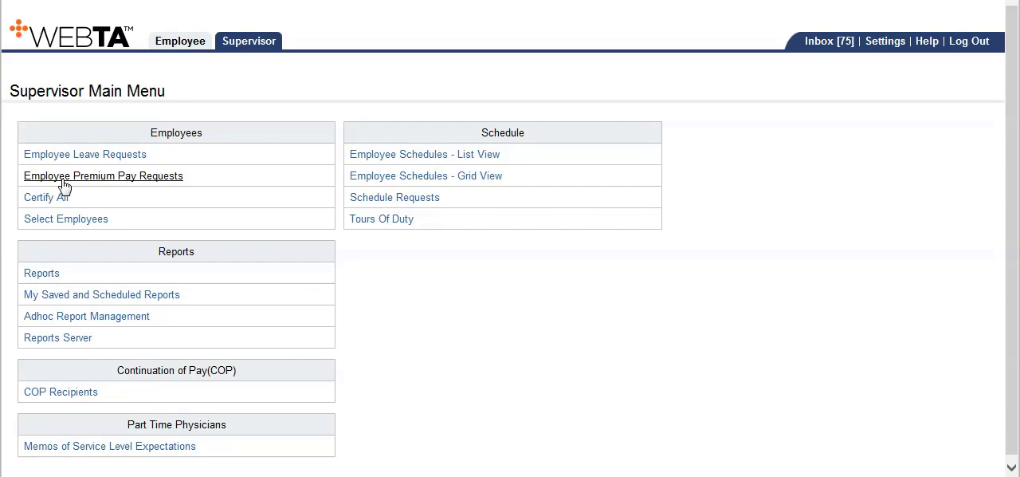
- Open the employee premium pay requests and set the filter's date range from Dec 10, 2017 to Dec 23, 2017
click(64, 176)
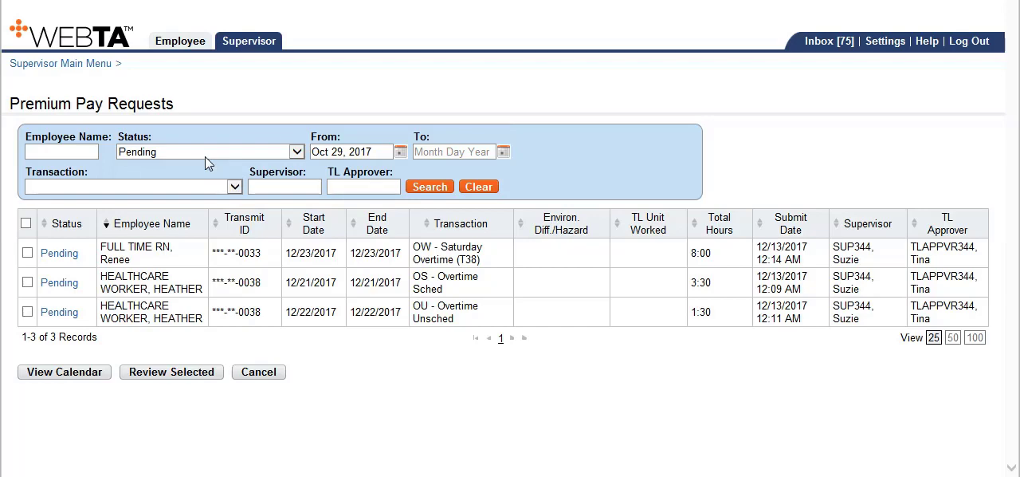
click(399, 152)
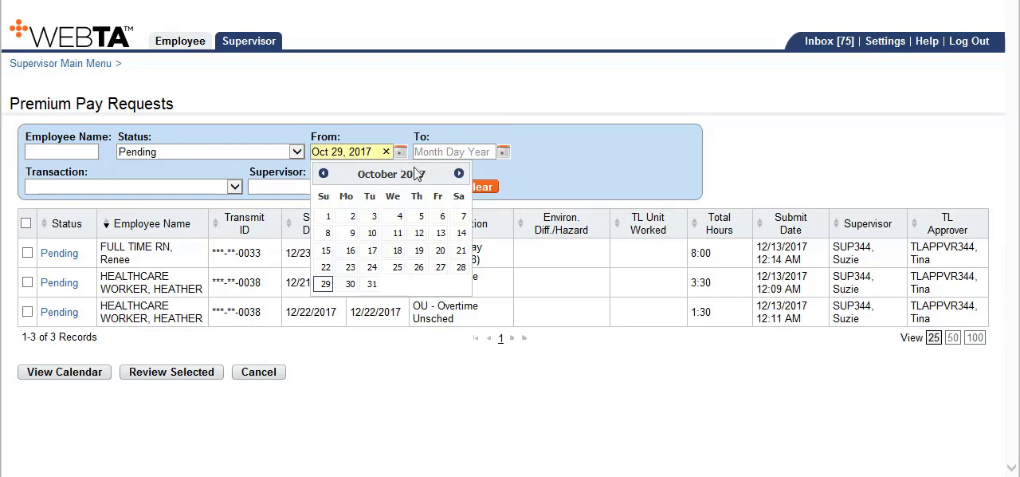
click(459, 173)
click(459, 174)
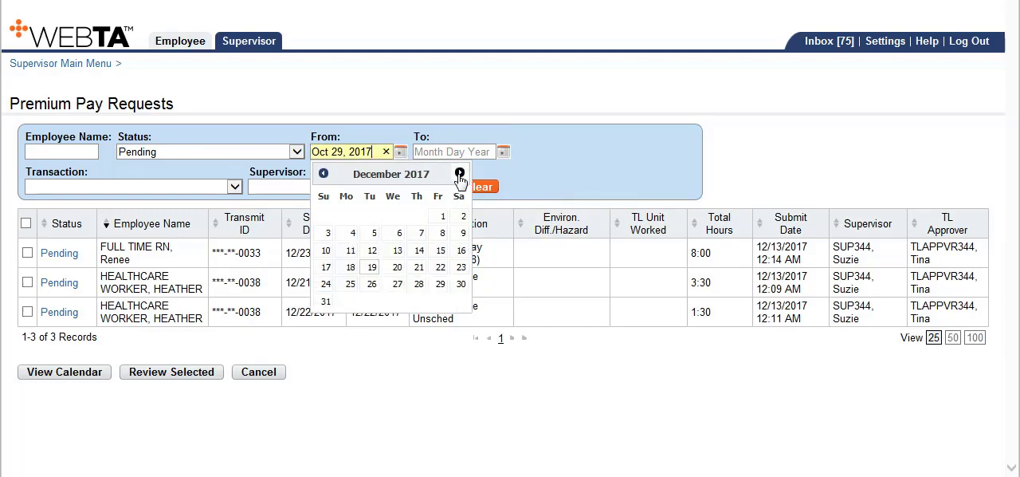
click(326, 251)
click(469, 151)
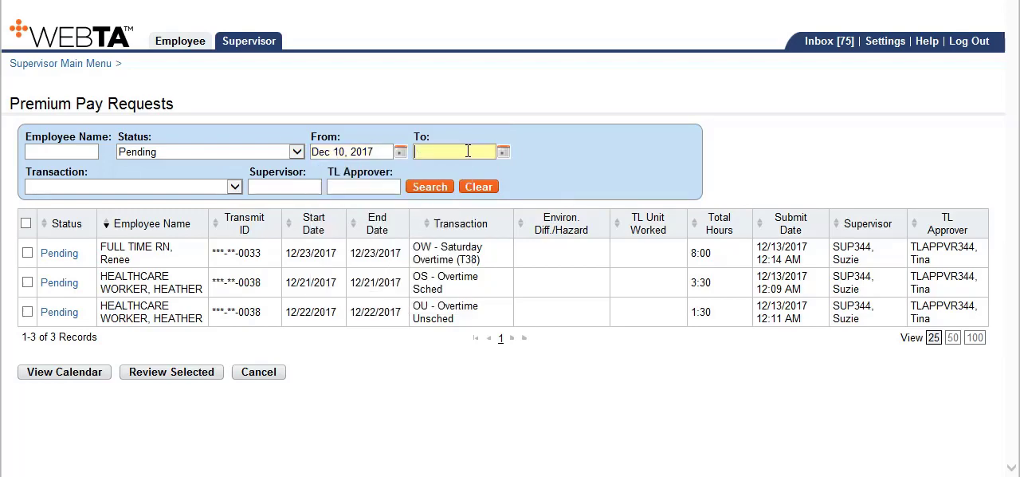
click(502, 152)
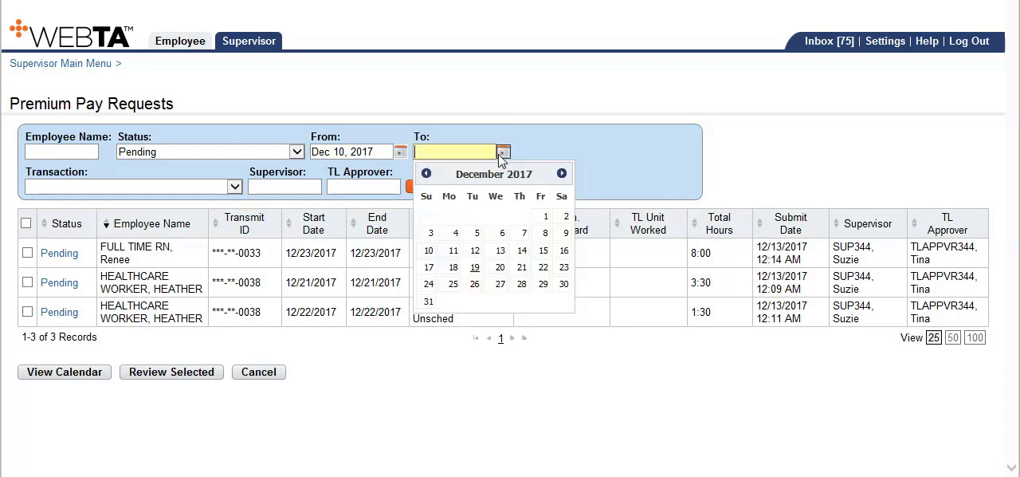
click(563, 268)
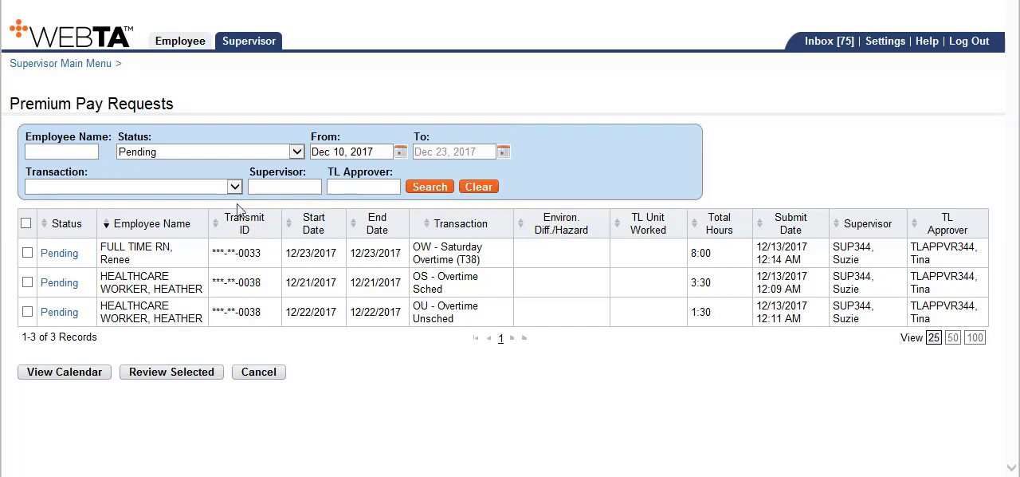
- Copy the supervisor's last name from the first listed request into the Supervisor filter and run the search
click(261, 187)
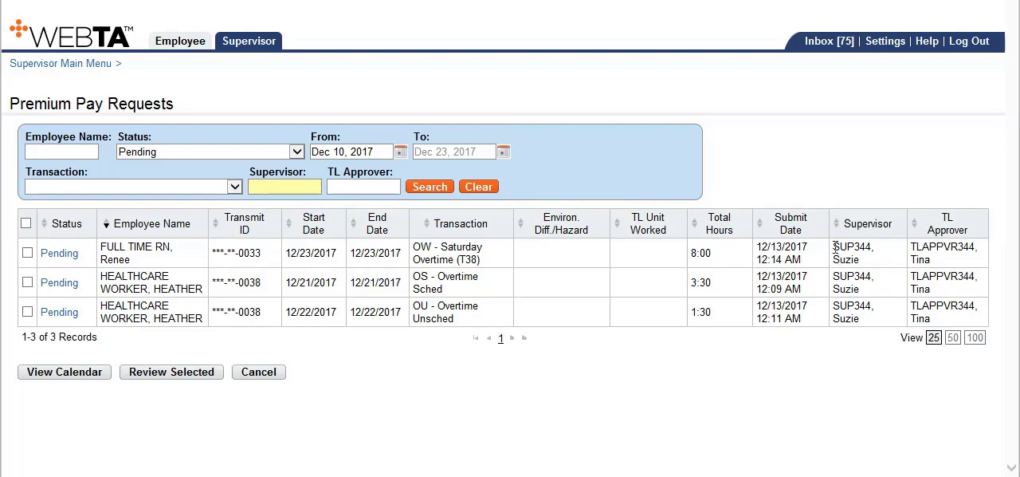
drag(833, 248, 874, 247)
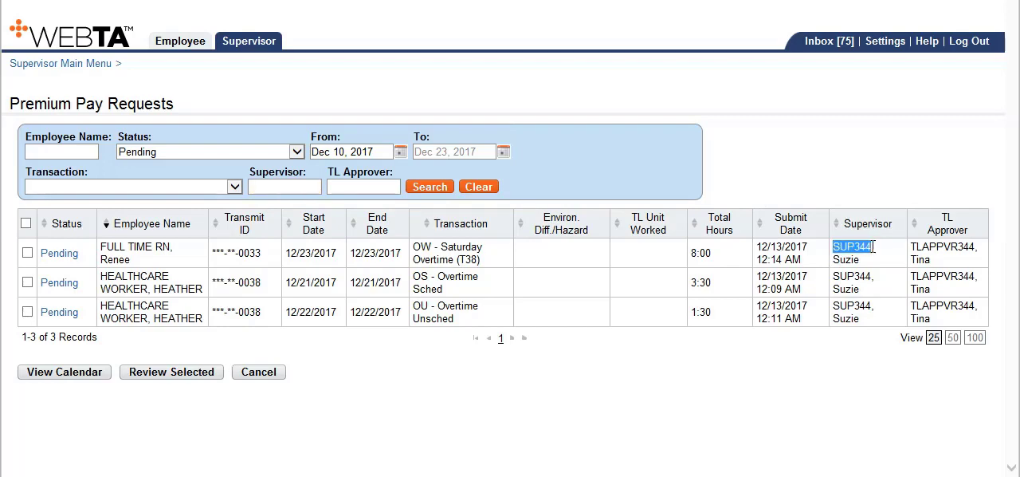
right_click(860, 251)
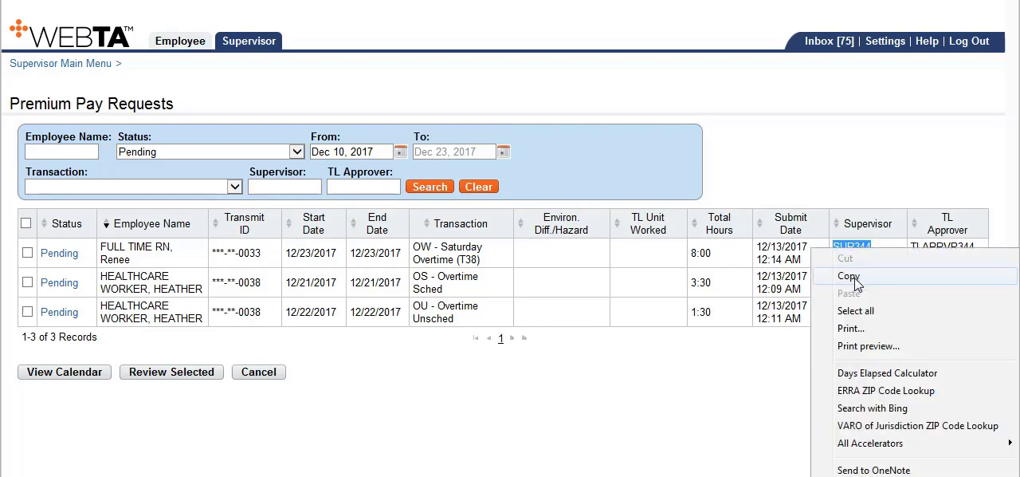
click(862, 278)
click(303, 188)
right_click(303, 188)
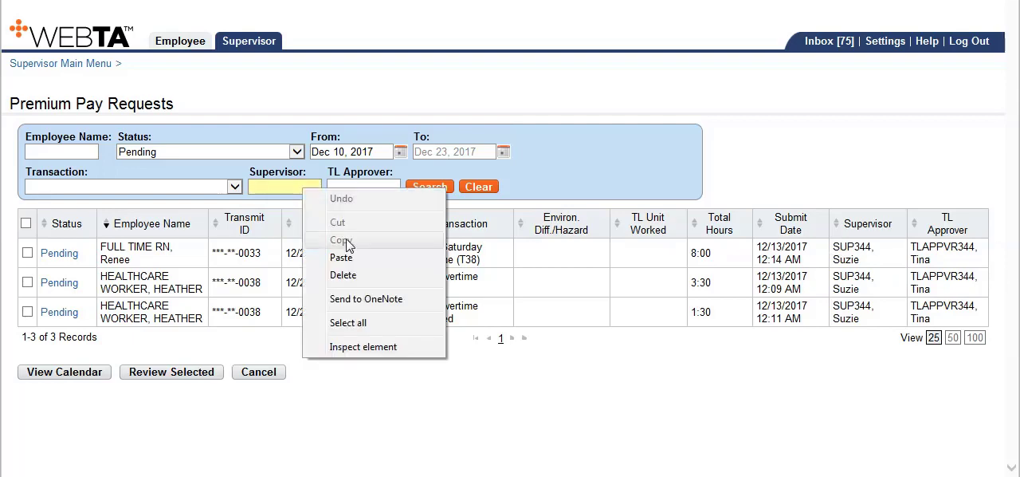
click(341, 257)
click(430, 185)
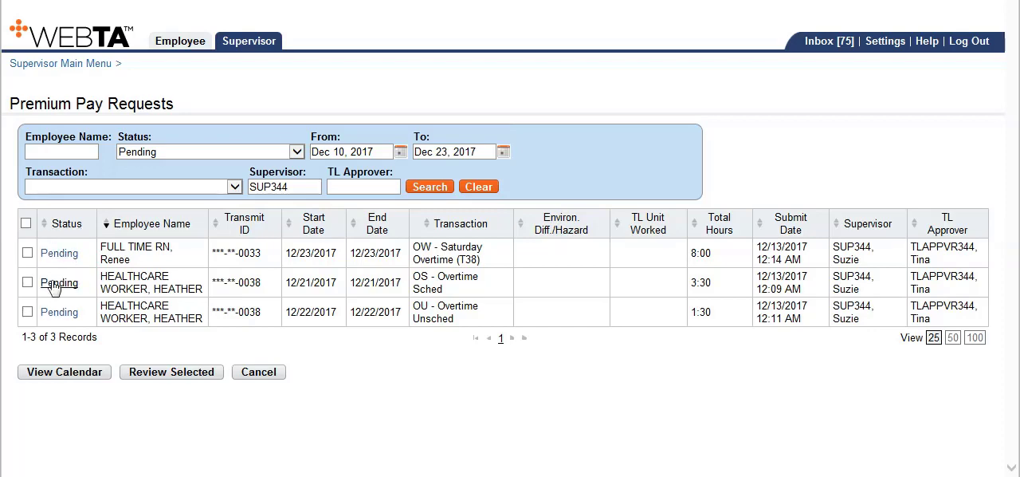
- Select all listed requests for review, check the details of the Dec 23 Saturday Overtime (T38) request, and approve it
click(27, 224)
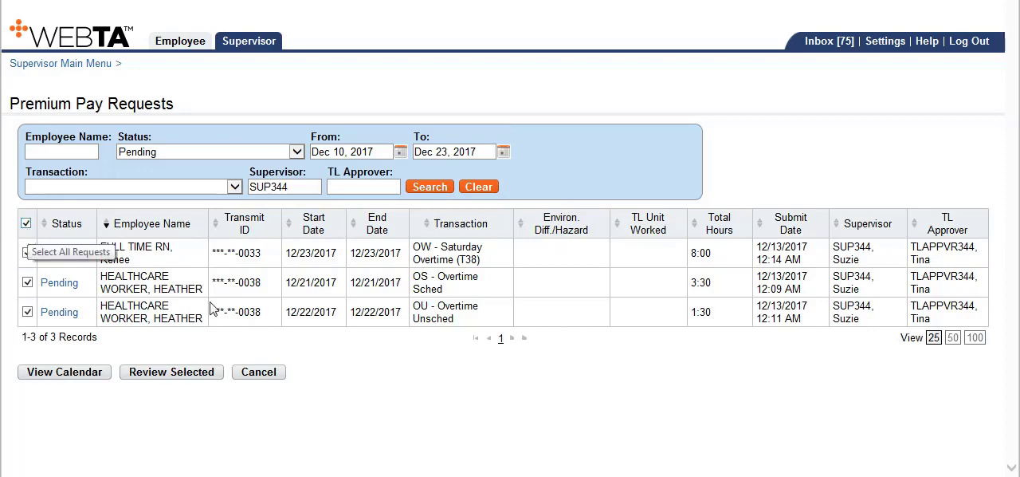
click(156, 372)
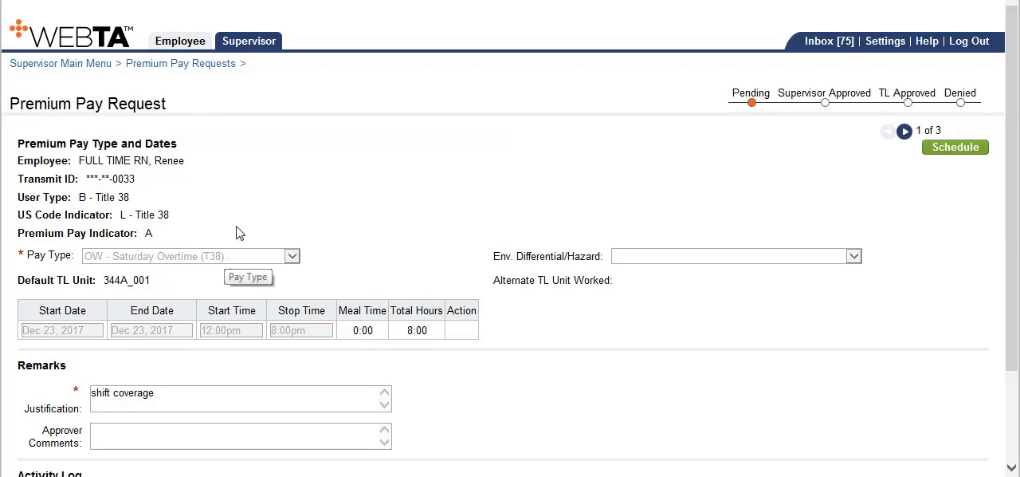
scroll(247, 208, down, 2)
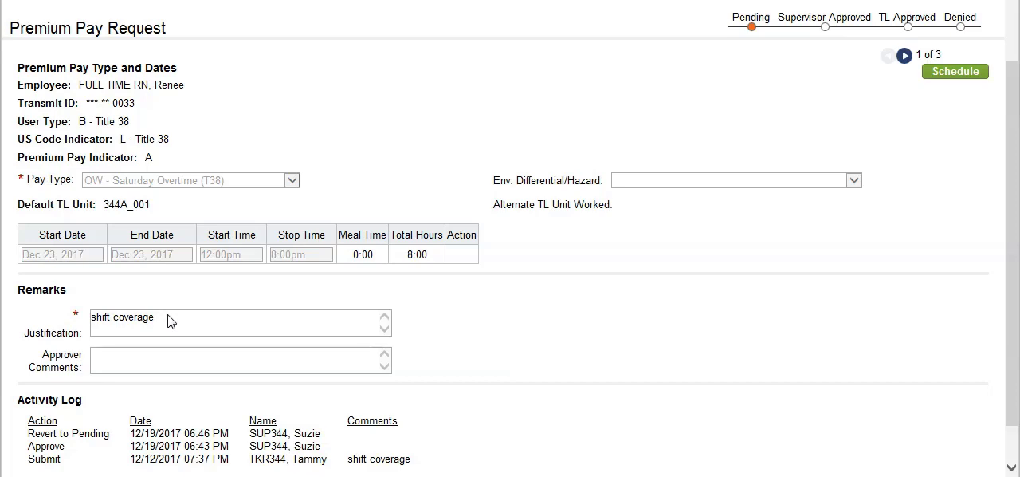
scroll(169, 314, down, 1)
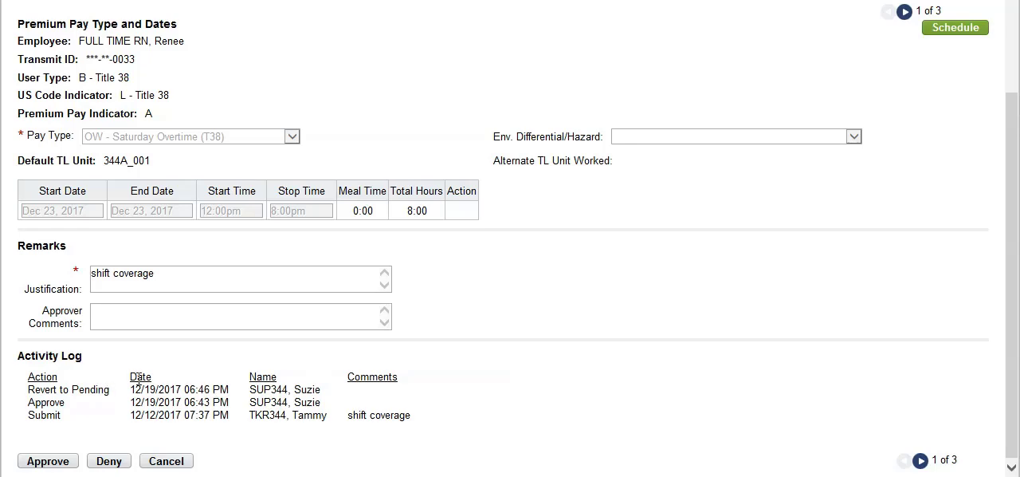
scroll(138, 383, up, 2)
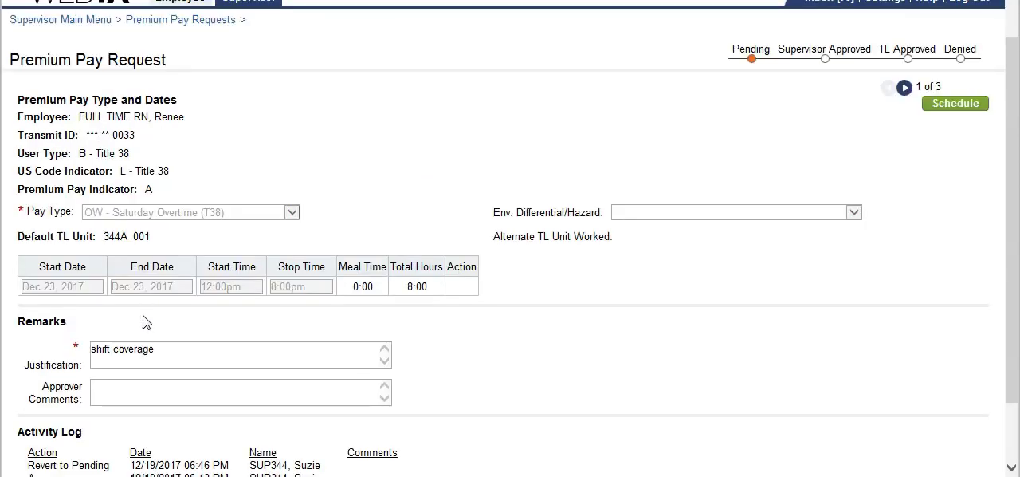
scroll(146, 321, down, 2)
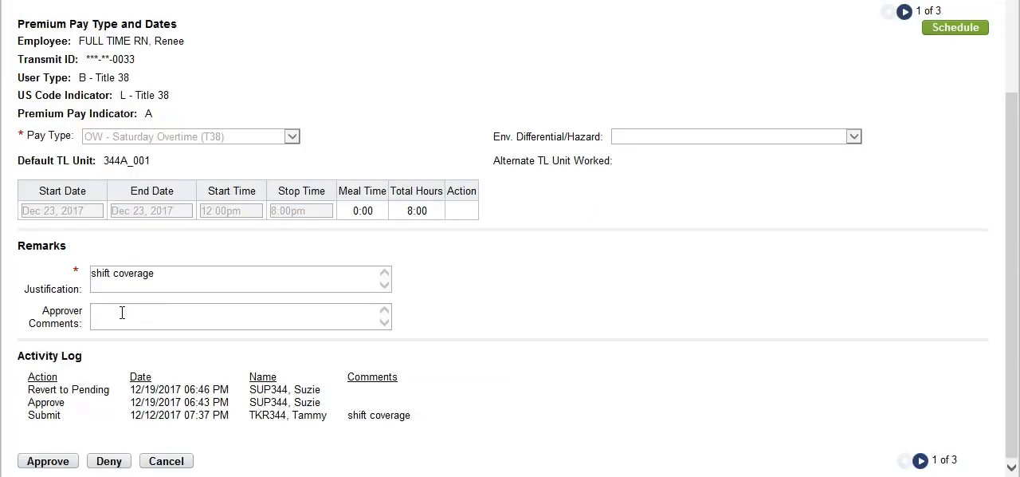
click(47, 461)
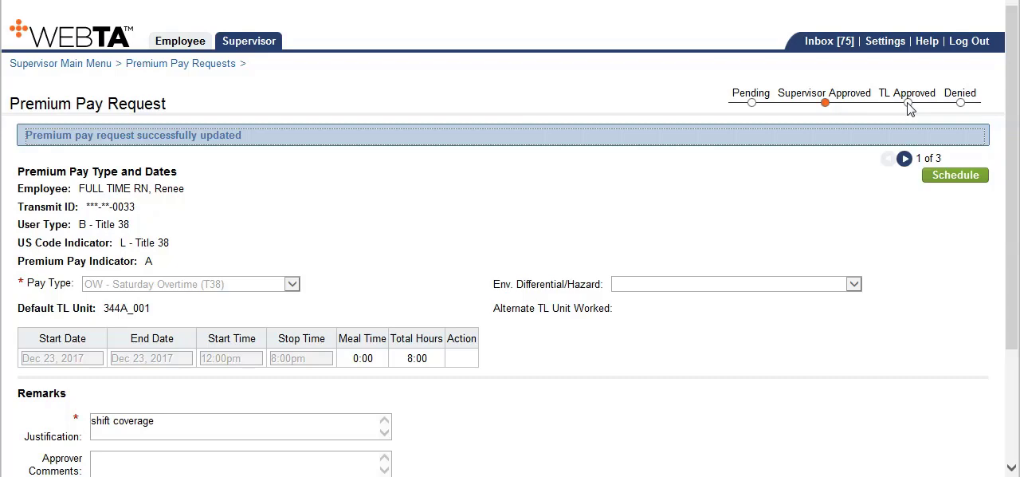
- Go to the second request, review the Dec 22 Overtime Unsched details and justification, and approve it
click(906, 160)
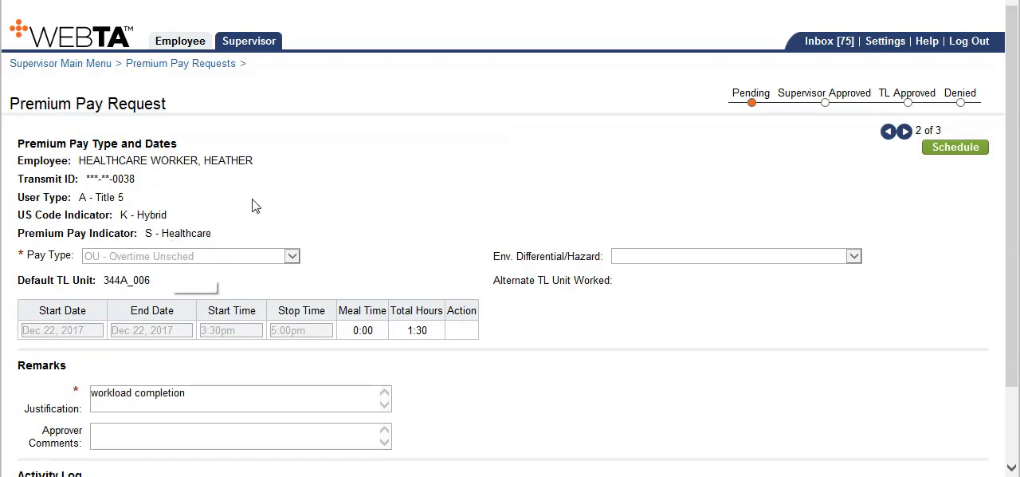
scroll(254, 202, down, 2)
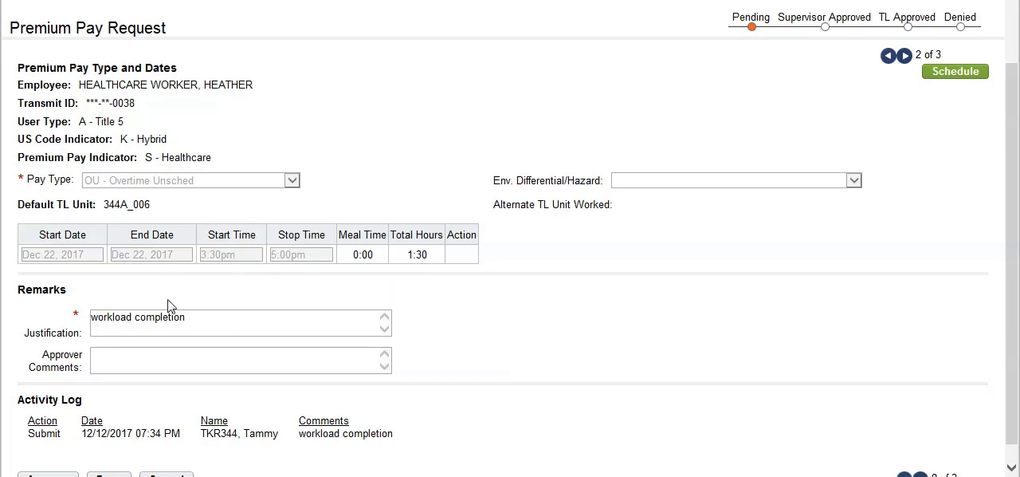
scroll(168, 306, down, 1)
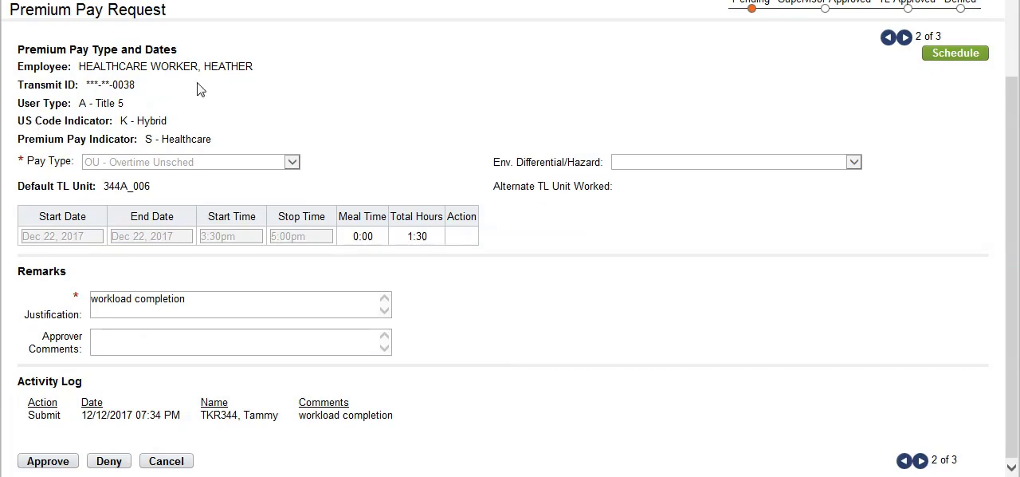
click(51, 464)
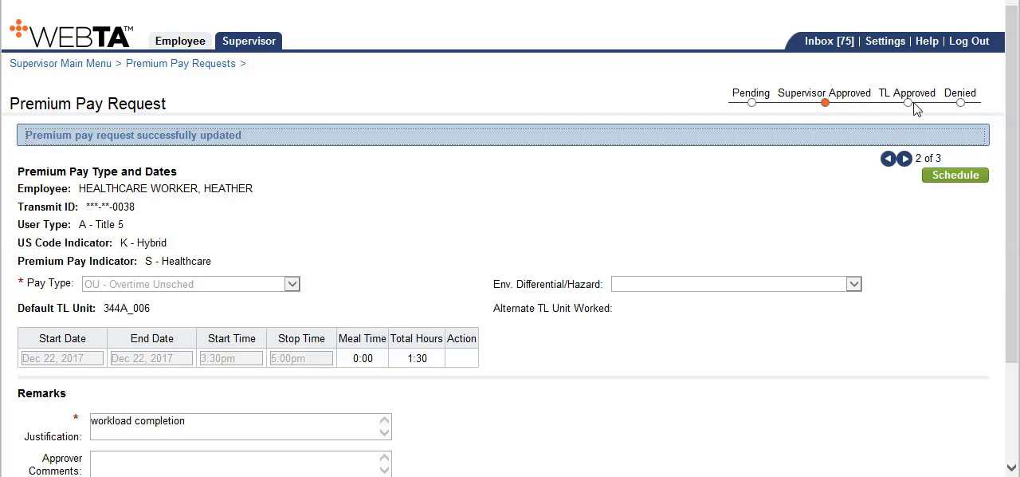
- Review and approve the third request, Dec 21 Overtime Sched, and return through the requests list to the Supervisor Main Menu
click(905, 159)
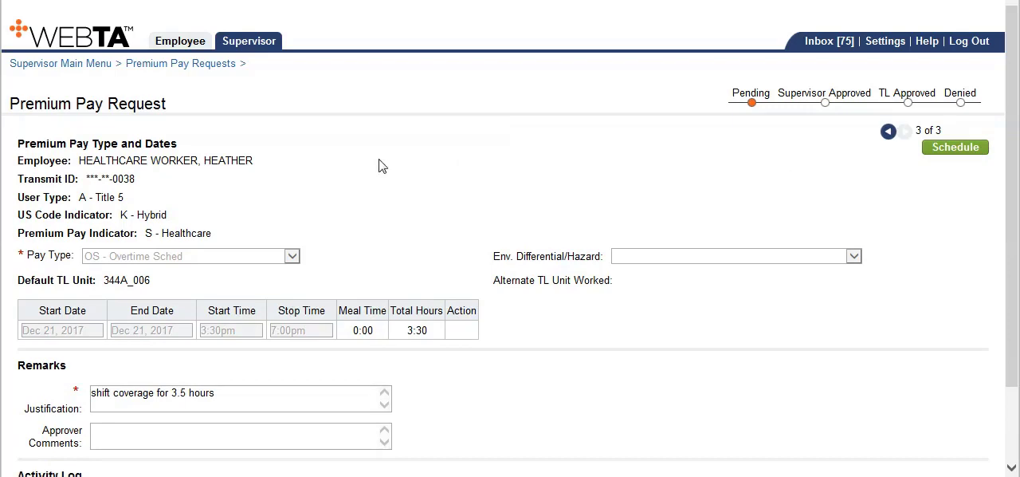
scroll(360, 160, down, 1)
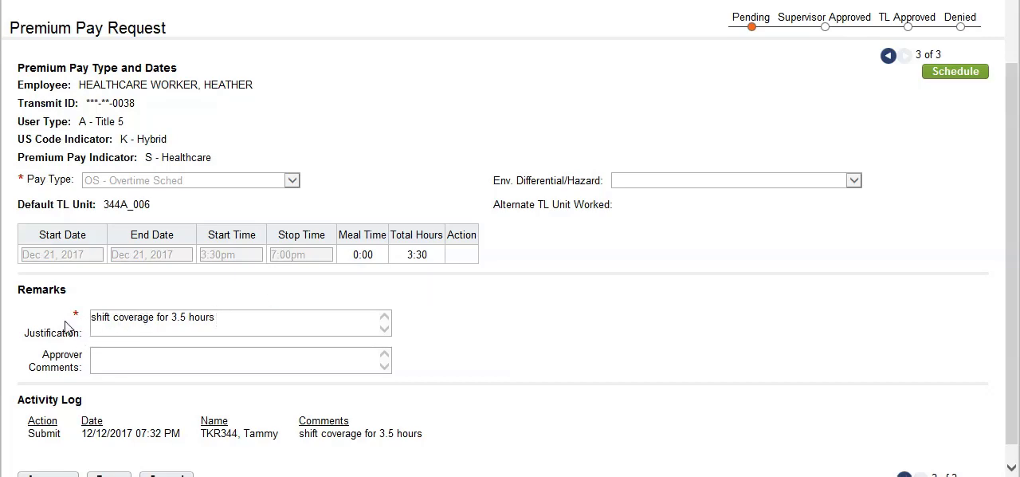
scroll(180, 327, down, 1)
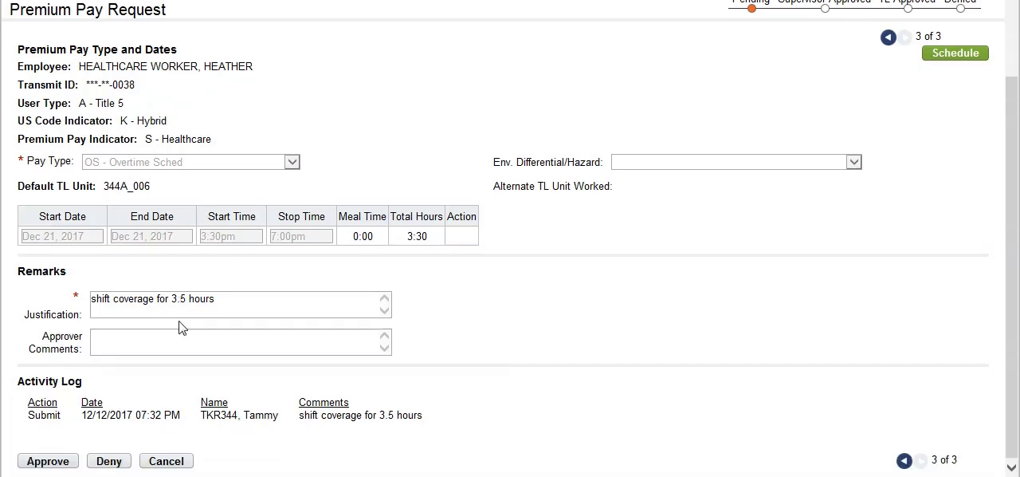
click(47, 463)
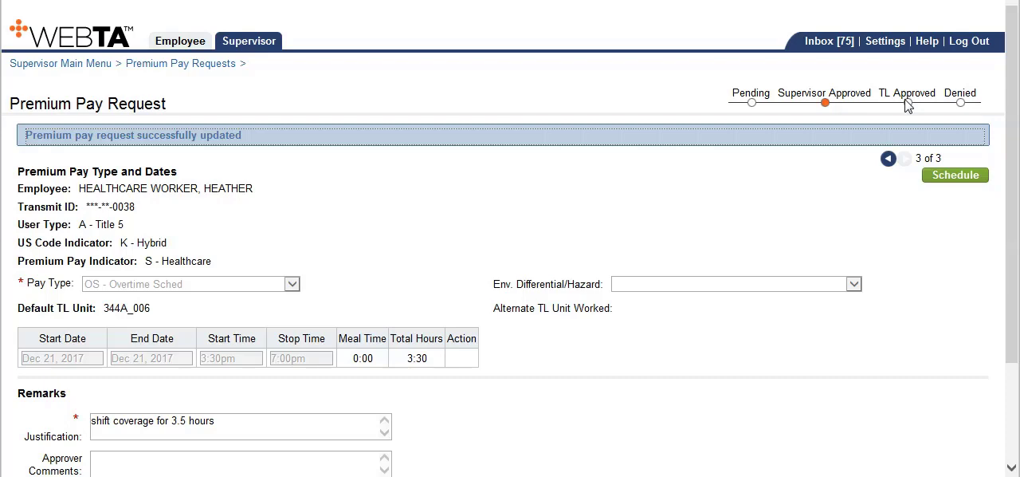
click(180, 63)
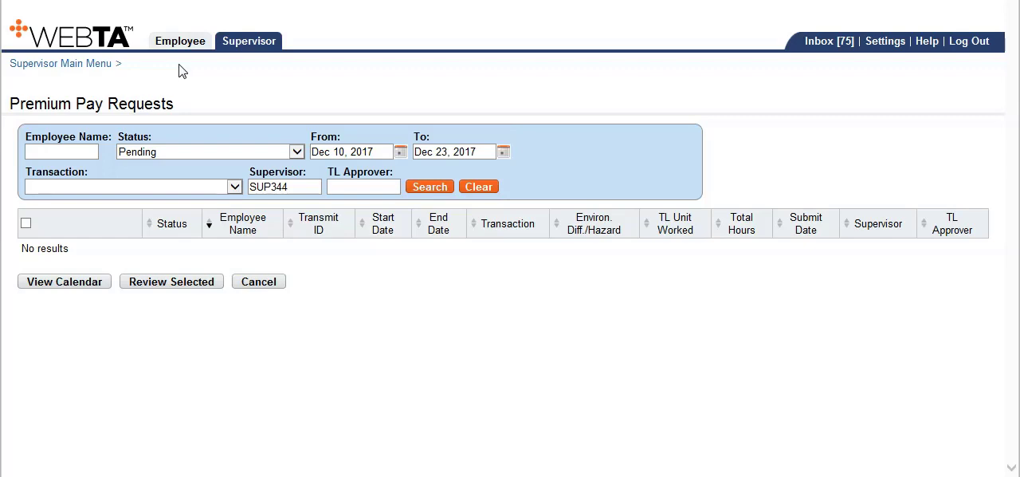
click(81, 66)
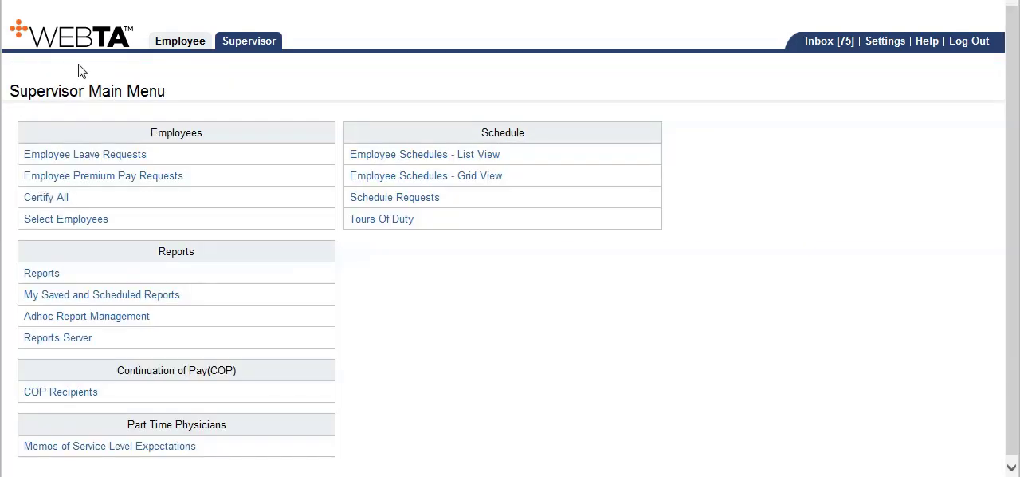